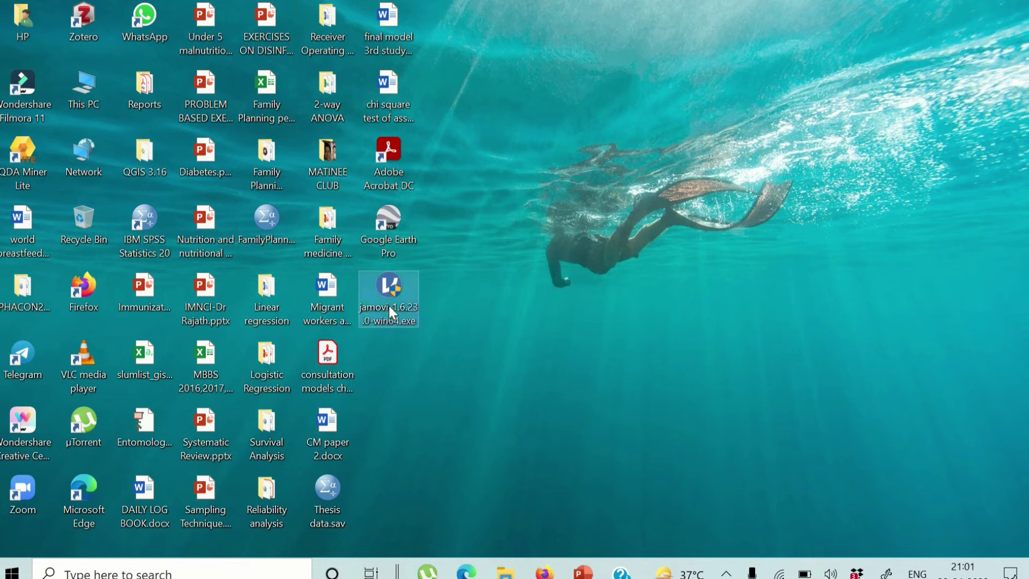
# Step: Run the jamovi 1.6.23 installer, install it, and close setup when finished
pyautogui.doubleClick(388, 302)
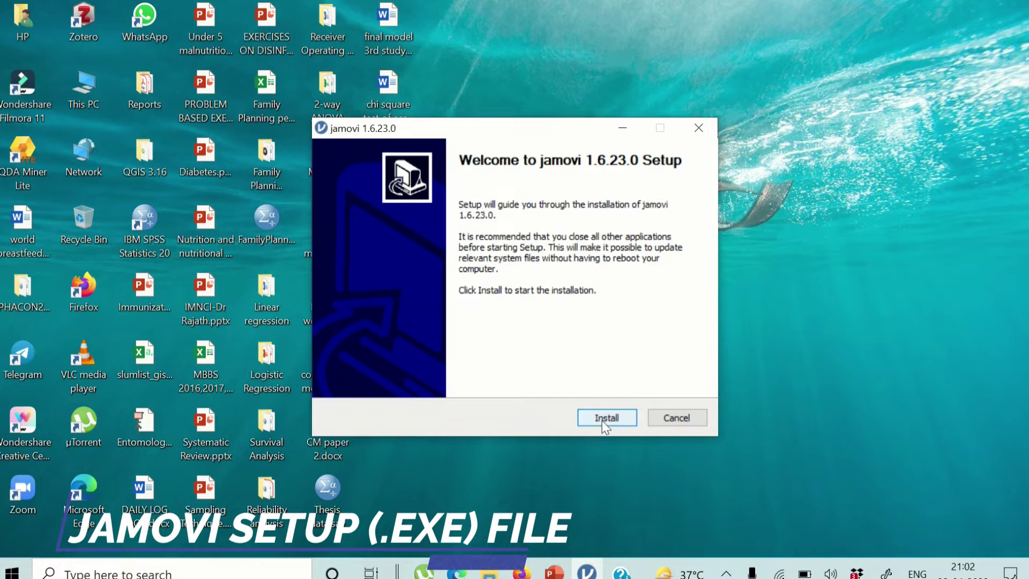
pyautogui.click(601, 419)
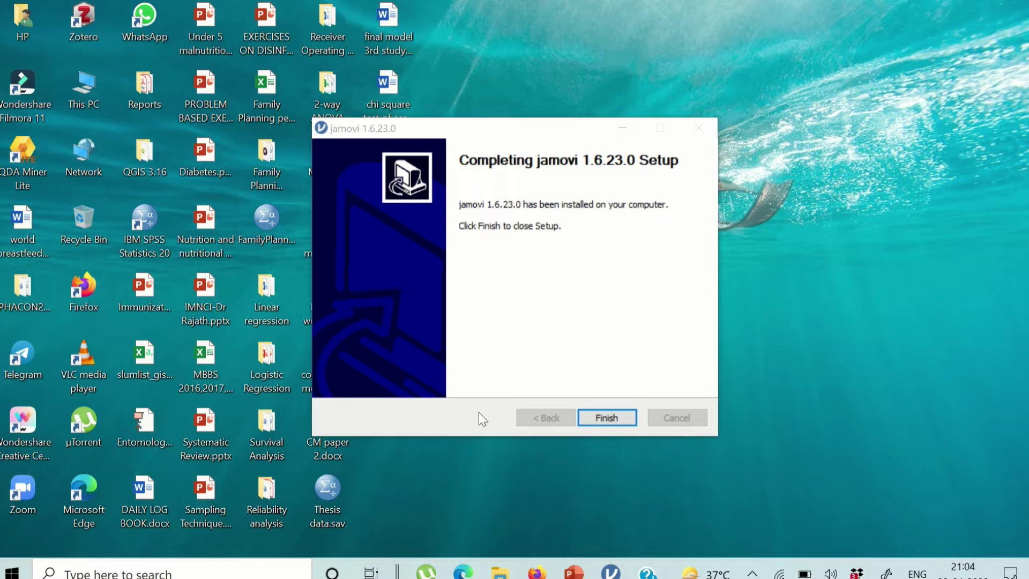
pyautogui.click(606, 418)
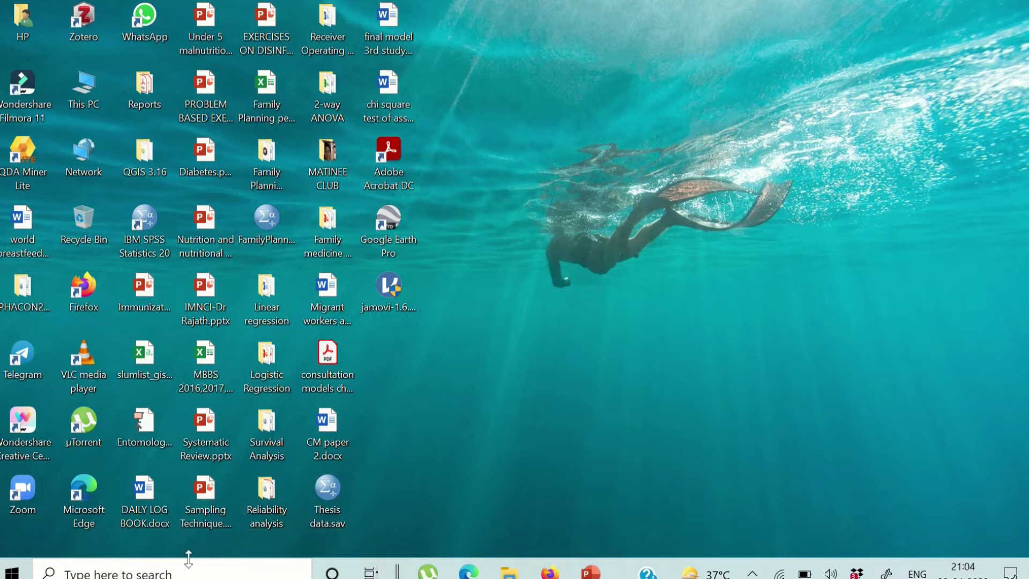
# Step: Search Windows for jamovi and launch the jamovi 1.6.23 app
pyautogui.click(177, 569)
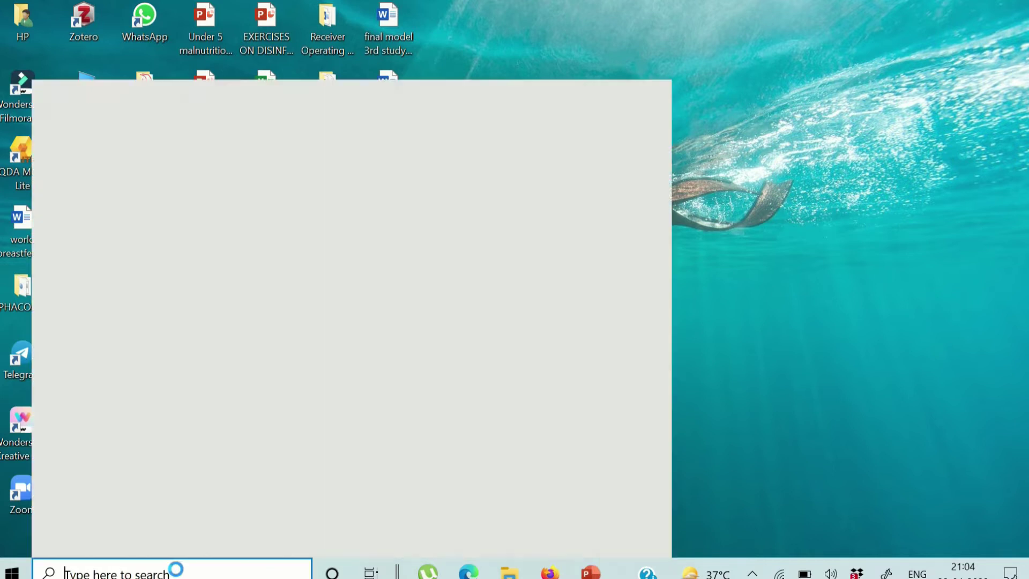
pyautogui.write('ja')
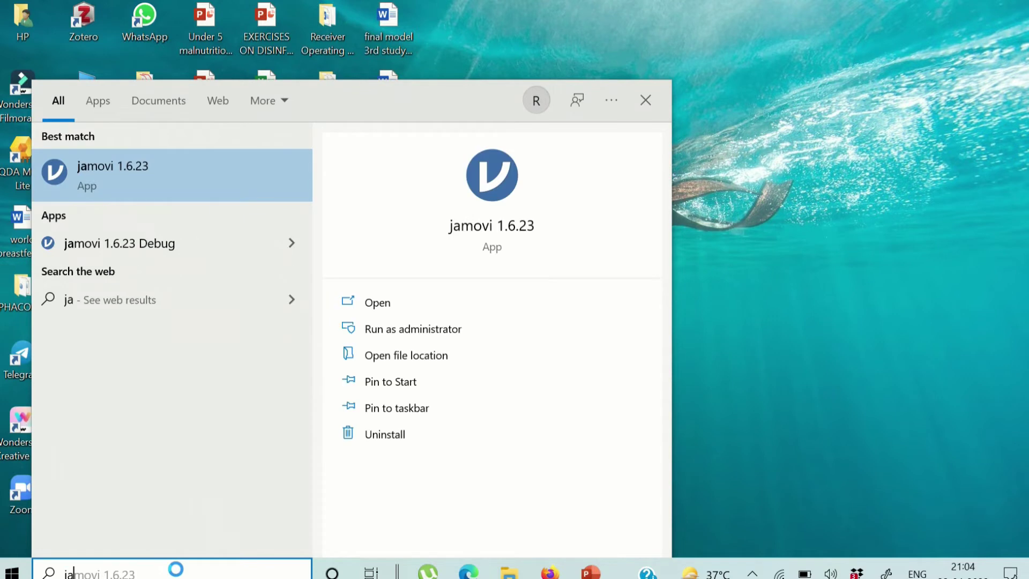
pyautogui.write('movi')
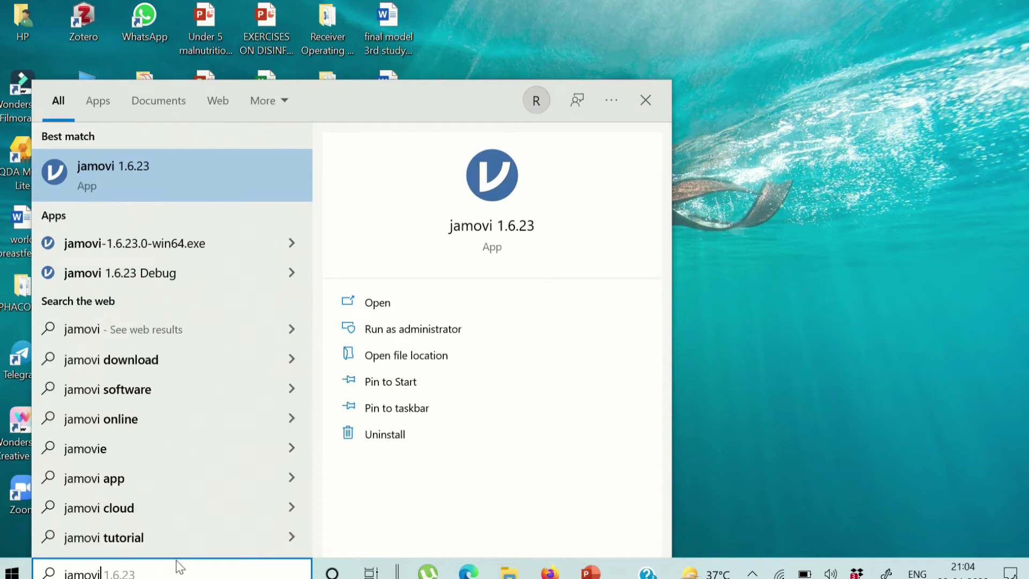
pyautogui.click(157, 166)
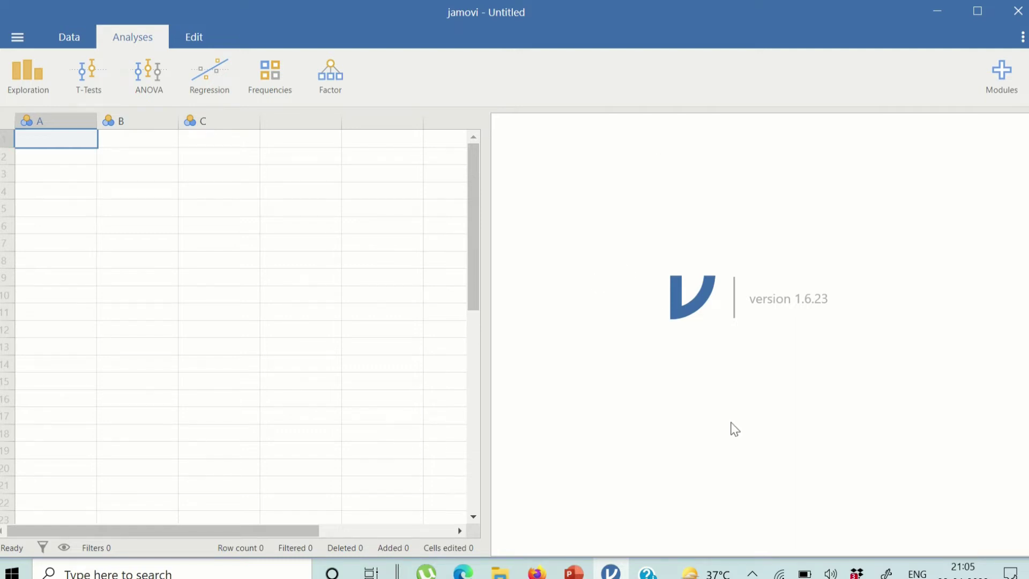
pyautogui.click(18, 38)
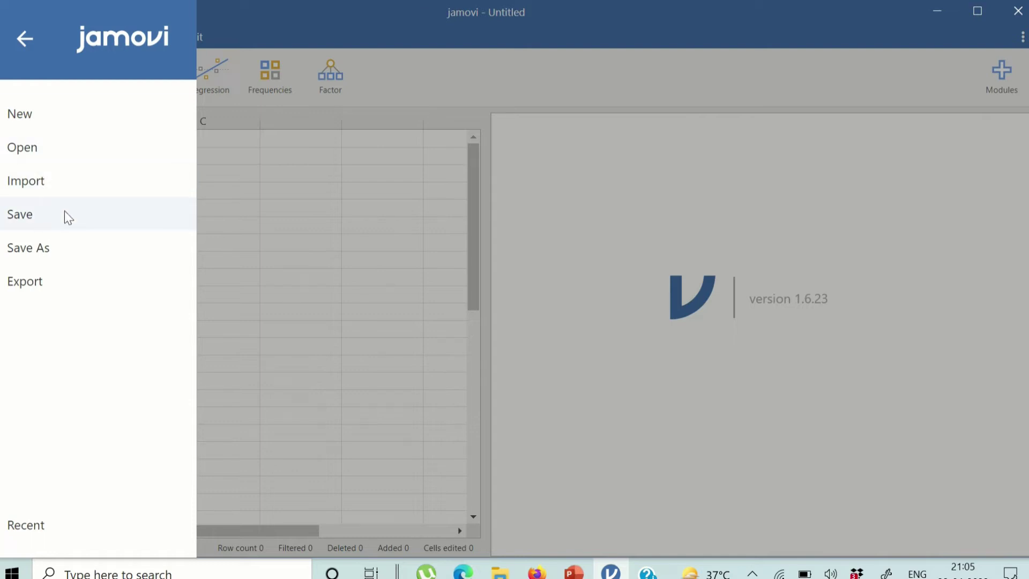
pyautogui.click(476, 57)
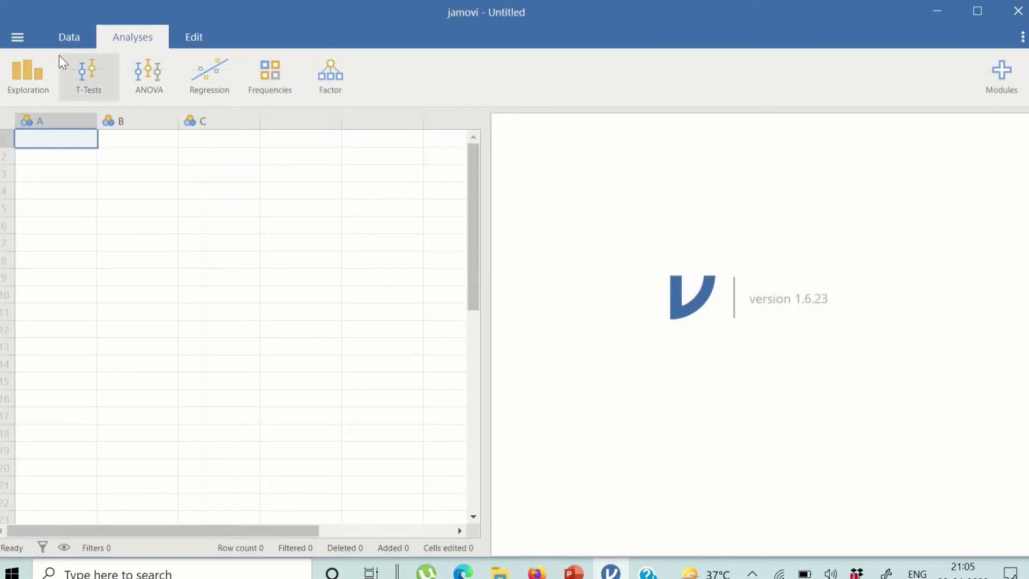
pyautogui.click(68, 40)
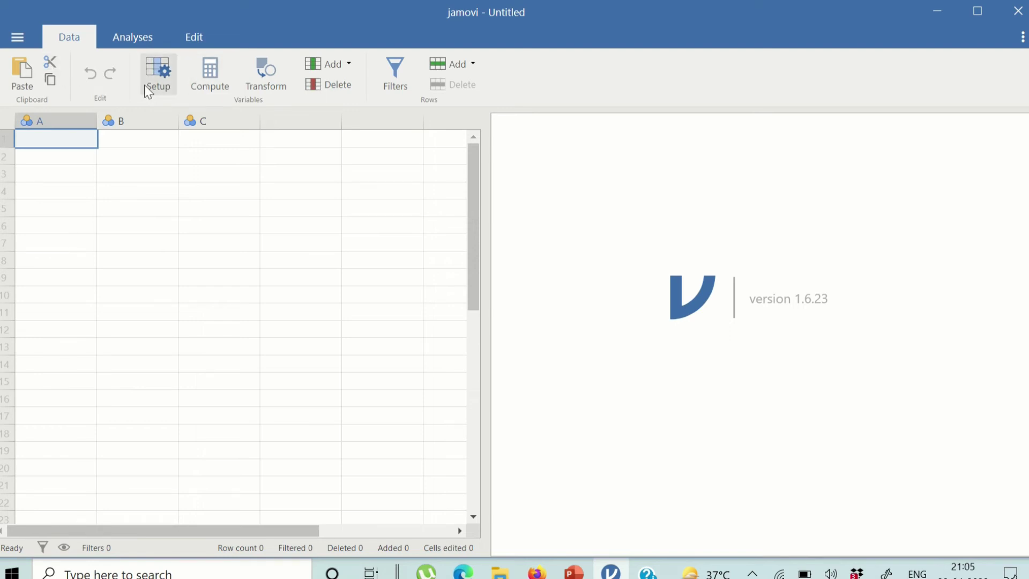
pyautogui.click(133, 42)
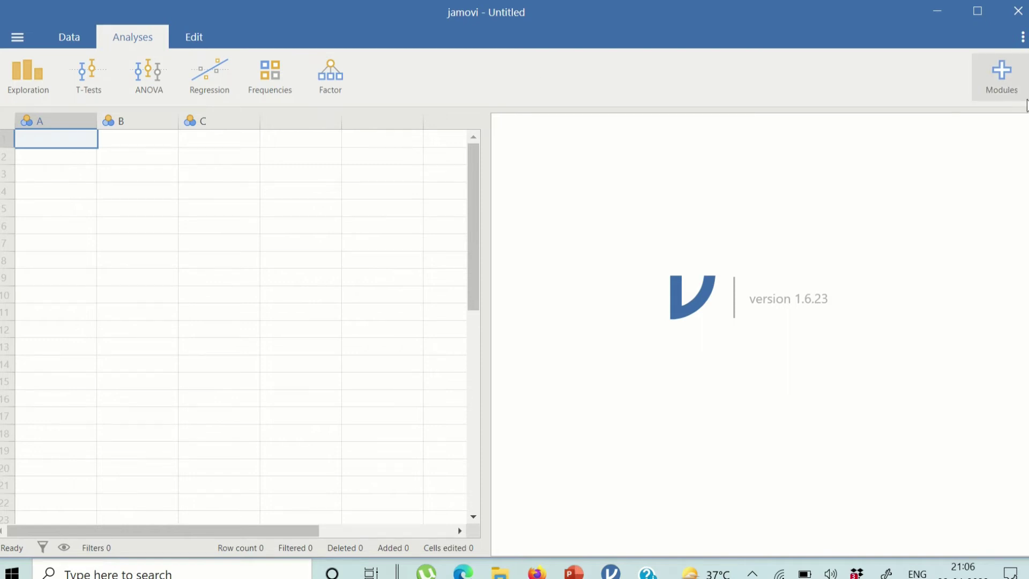
# Step: Open the jamovi library from Modules, check the Installed list, then return to Available
pyautogui.click(1005, 77)
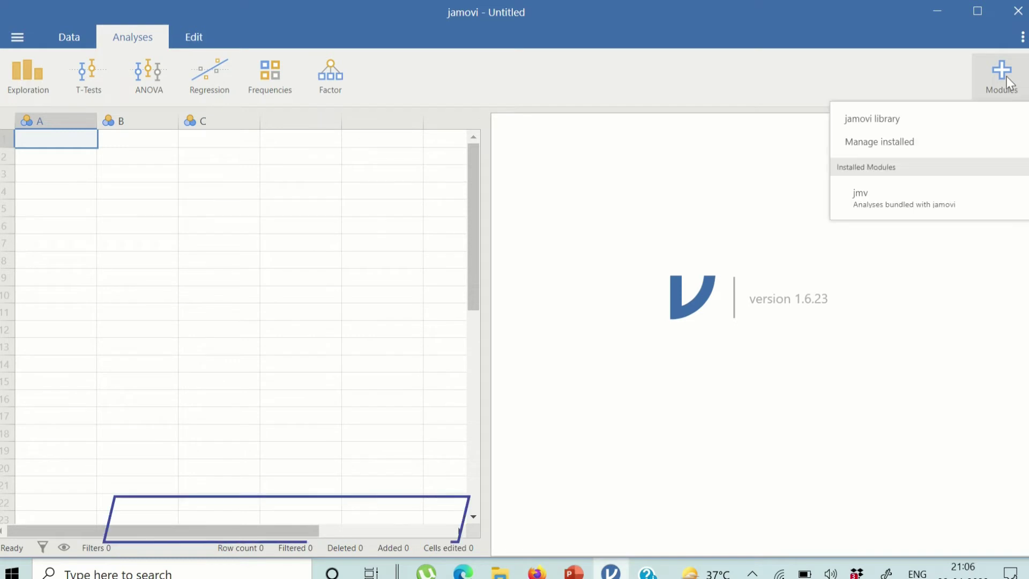
pyautogui.click(872, 119)
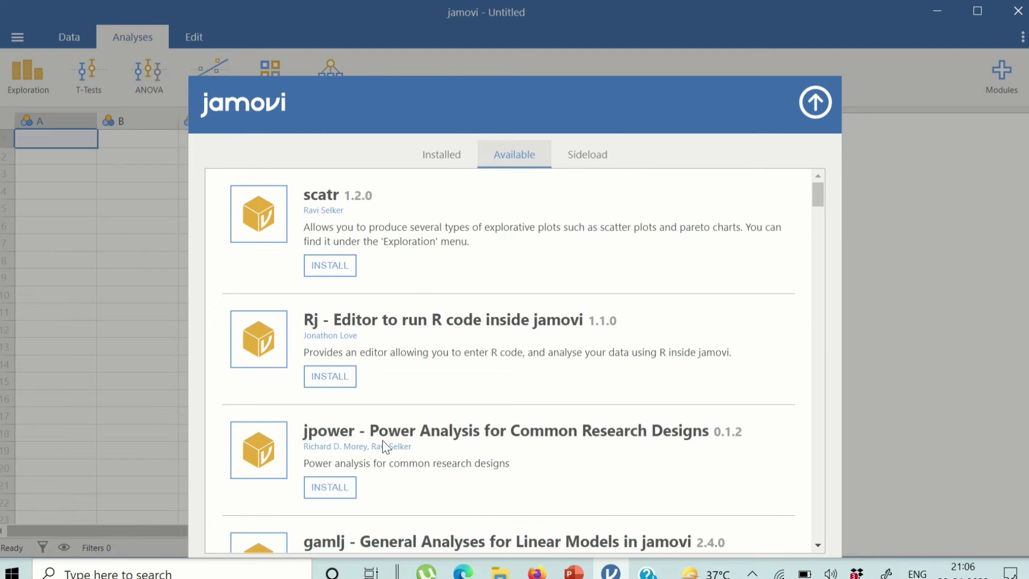
pyautogui.scroll(-2, 381, 441)
pyautogui.scroll(-2, 382, 441)
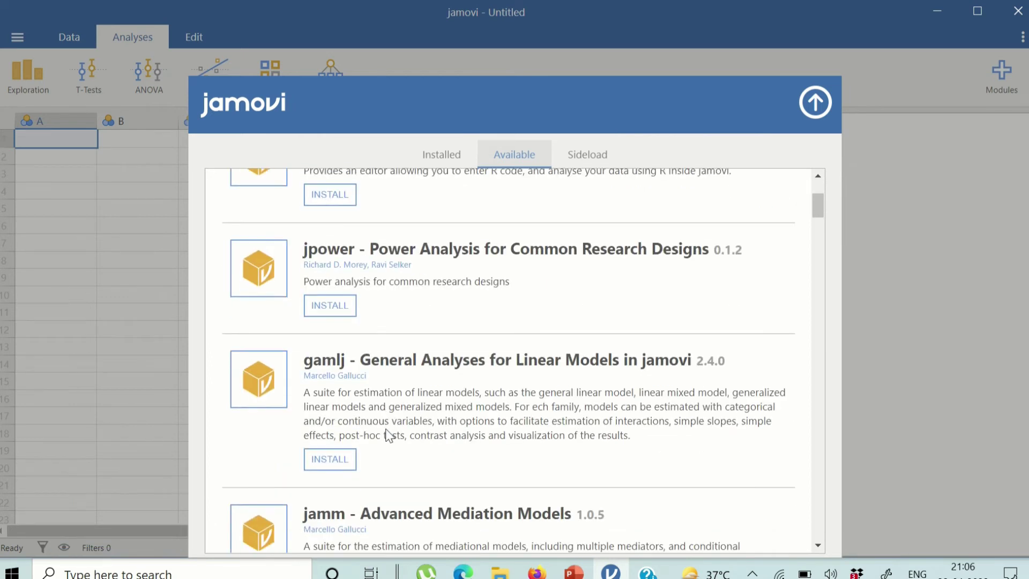
pyautogui.scroll(1, 387, 434)
pyautogui.scroll(1, 385, 434)
pyautogui.scroll(2, 386, 432)
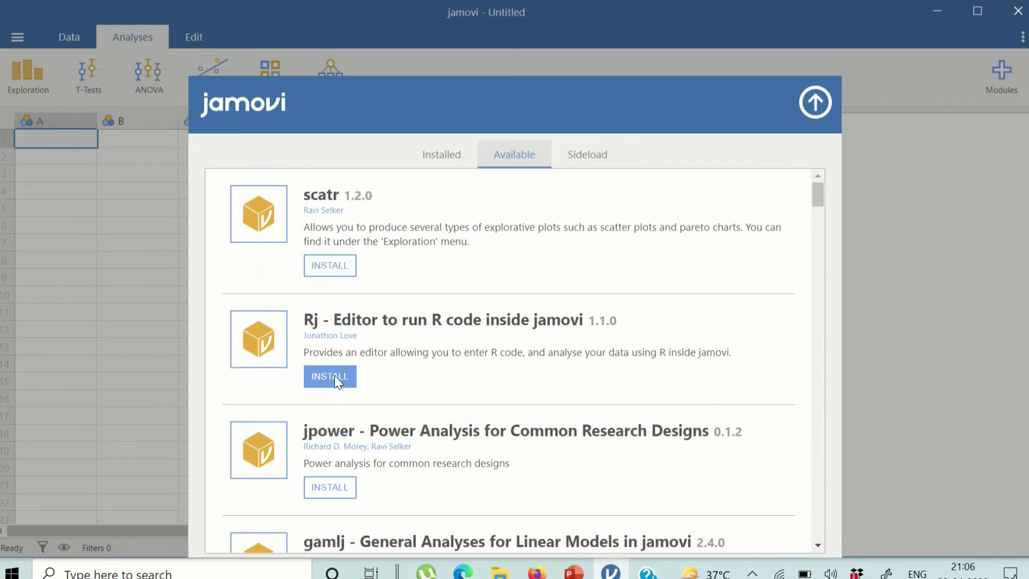
pyautogui.click(434, 158)
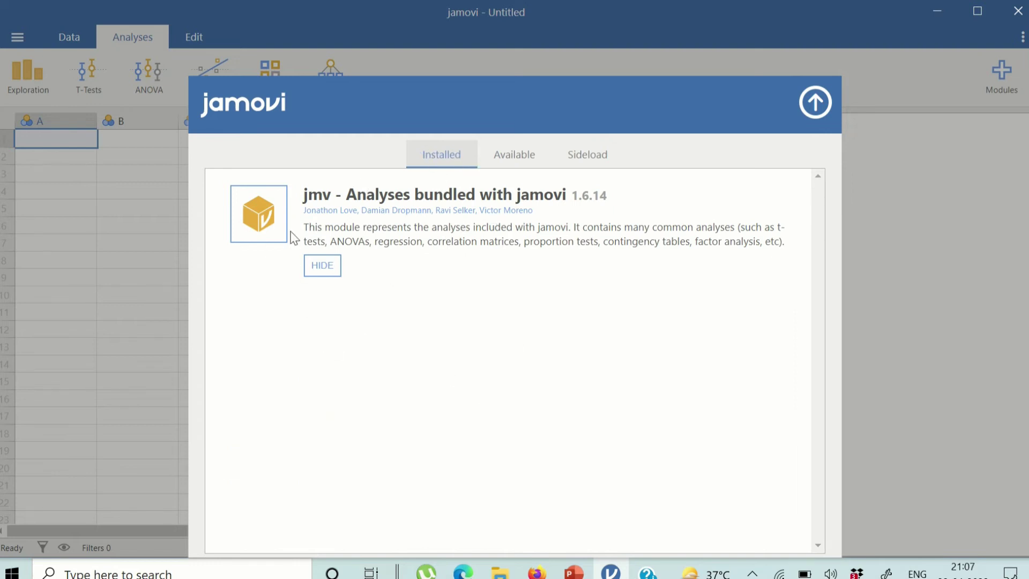
pyautogui.click(509, 159)
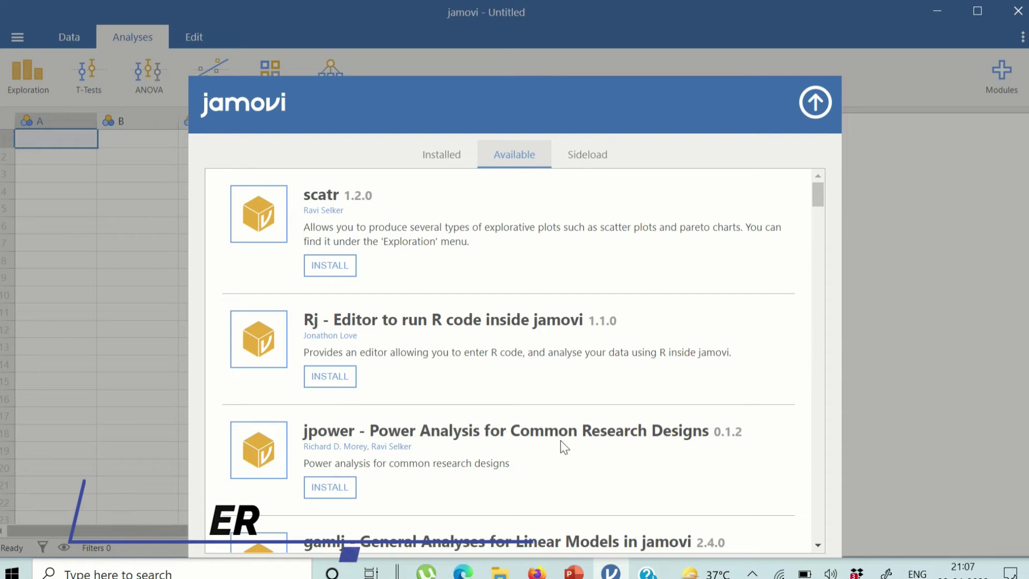
# Step: Install the jpower module from the Available list, then close the library
pyautogui.click(329, 492)
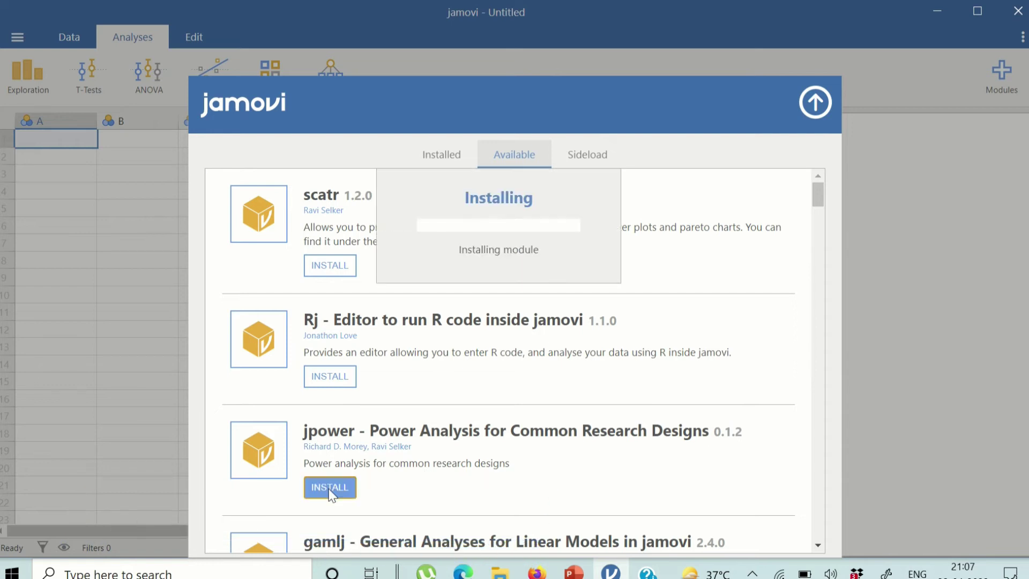
pyautogui.scroll(-2, 537, 470)
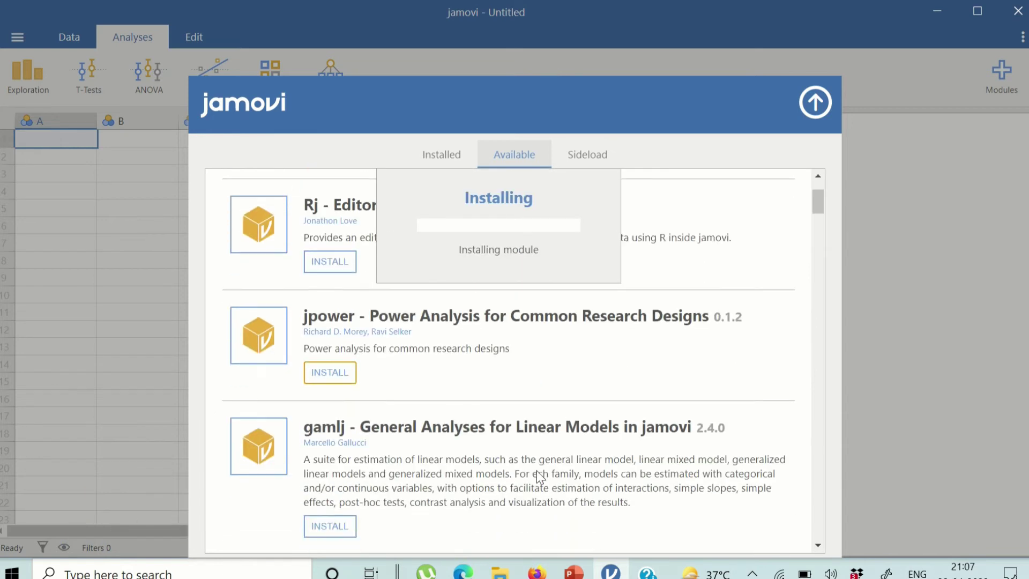
pyautogui.scroll(-3, 536, 470)
pyautogui.scroll(-2, 536, 470)
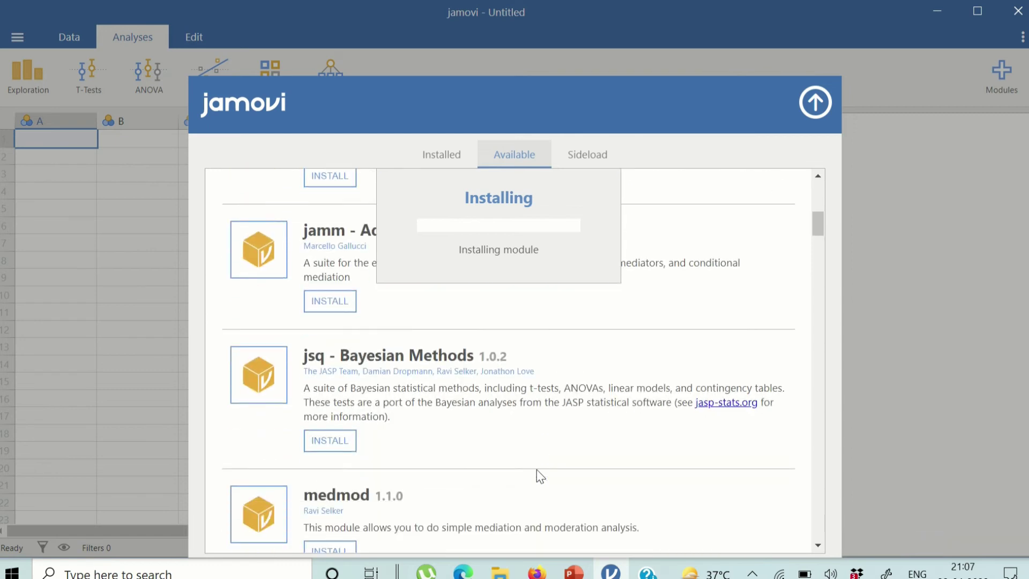
pyautogui.scroll(-3, 536, 470)
pyautogui.scroll(-3, 536, 469)
pyautogui.scroll(-1, 537, 470)
pyautogui.scroll(-2, 536, 470)
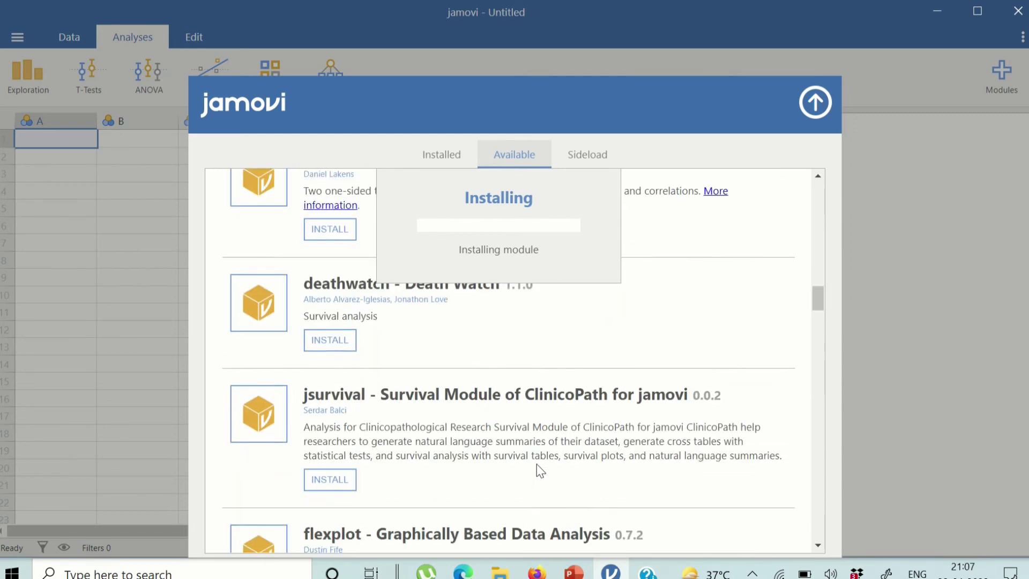
pyautogui.scroll(-1, 535, 470)
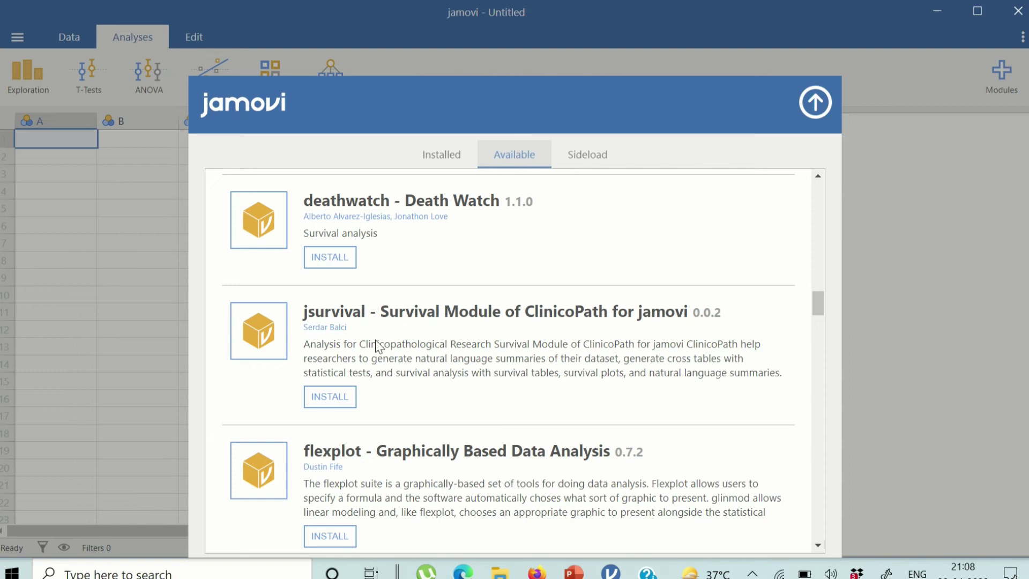
pyautogui.scroll(-3, 373, 355)
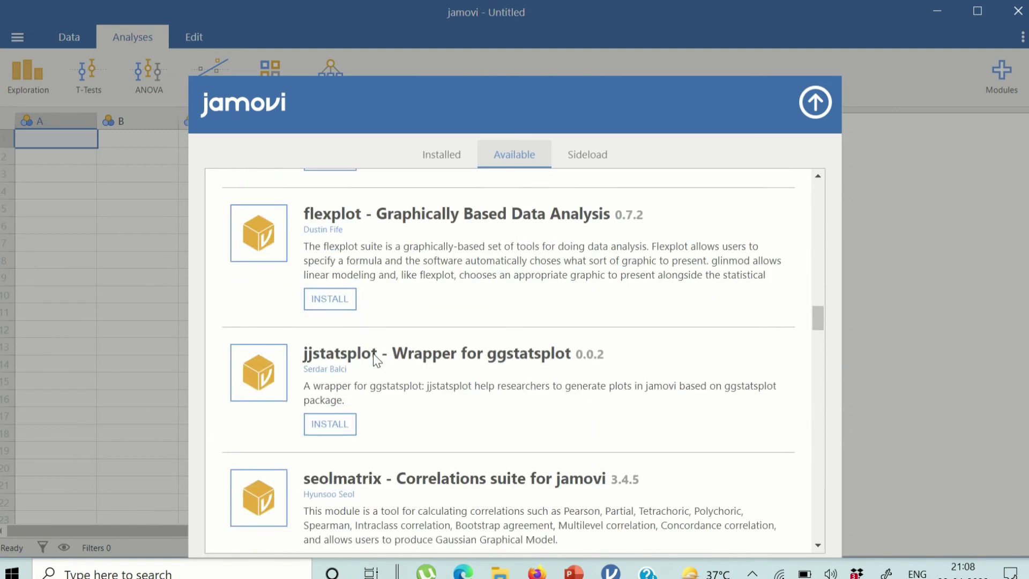
pyautogui.scroll(-2, 373, 355)
pyautogui.scroll(-3, 374, 353)
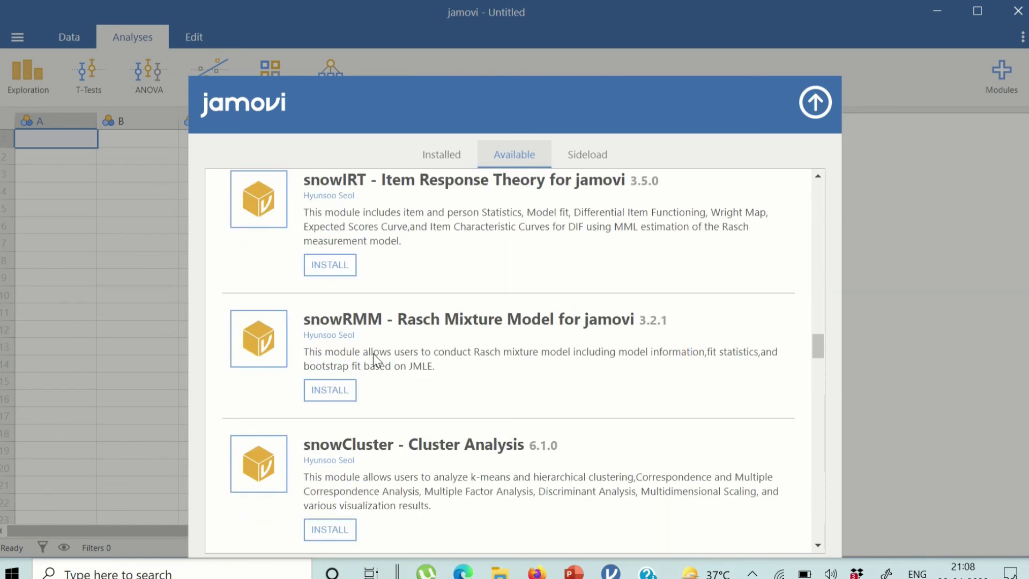
pyautogui.scroll(-1, 373, 353)
pyautogui.scroll(-3, 373, 353)
pyautogui.scroll(-3, 373, 353)
pyautogui.scroll(-5, 373, 353)
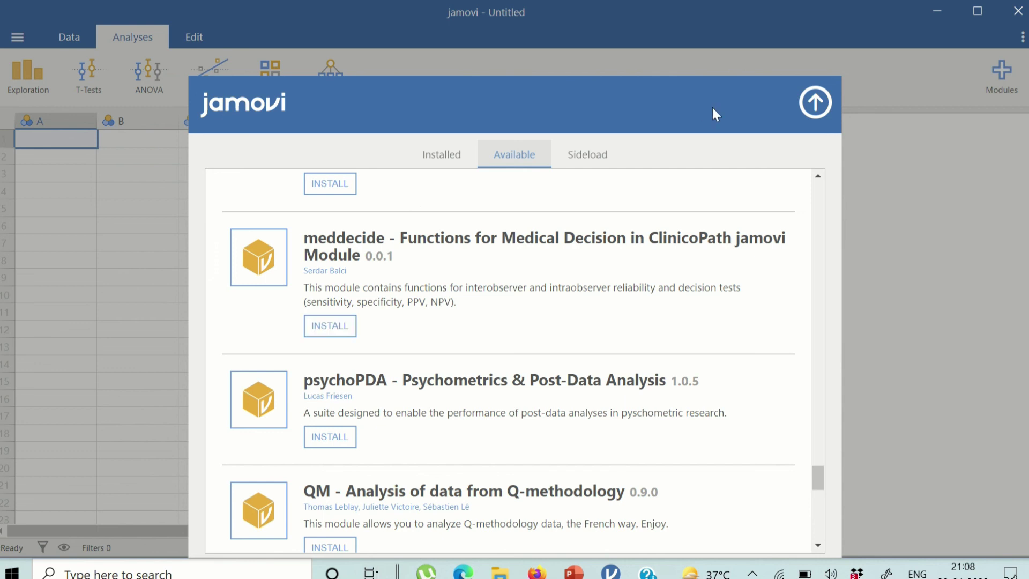
pyautogui.click(816, 107)
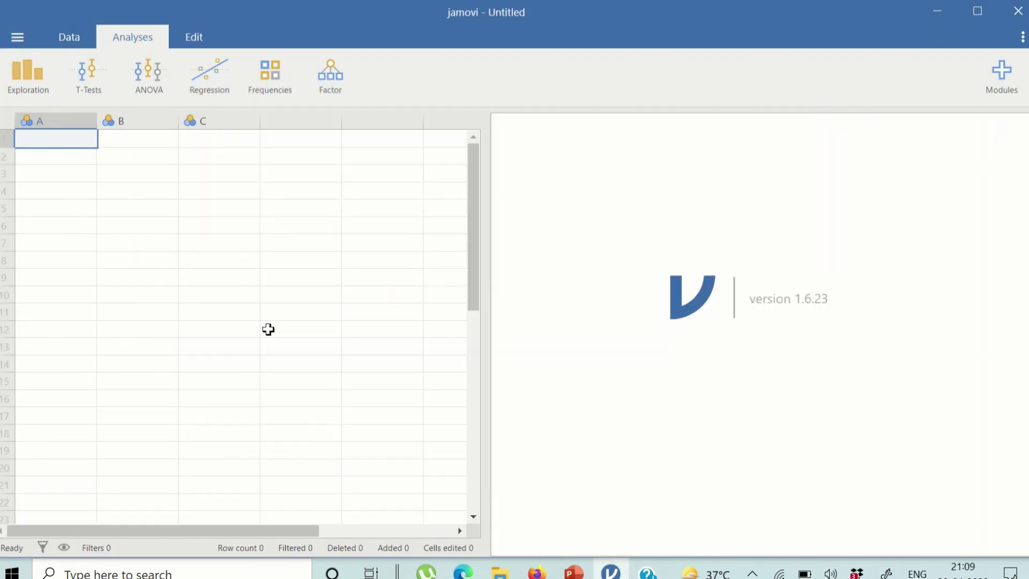